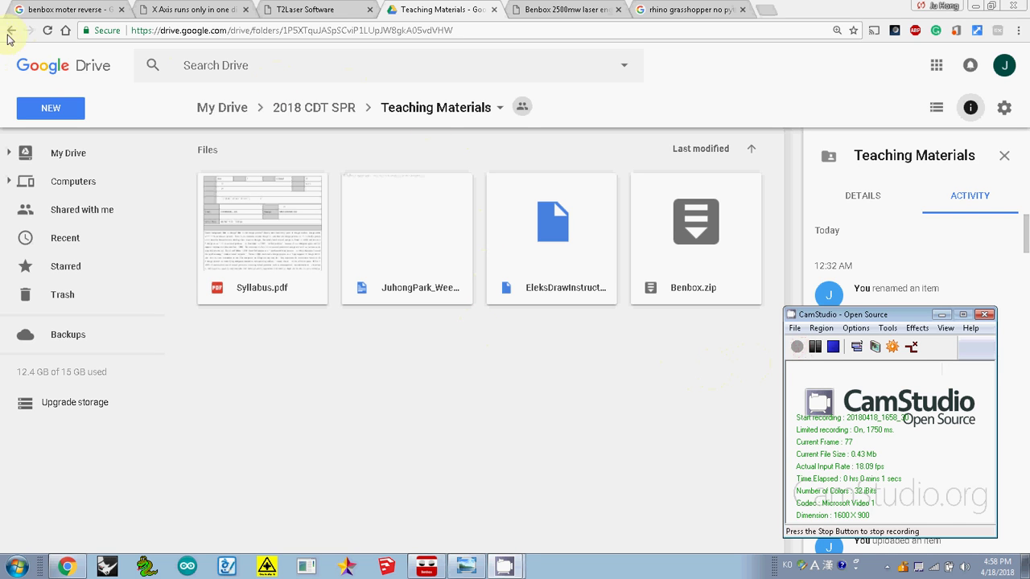
From the course page, download Benbox.zip from the class Google Drive Teaching Materials folder
{"action": "left_click", "coordinate": [11, 32]}
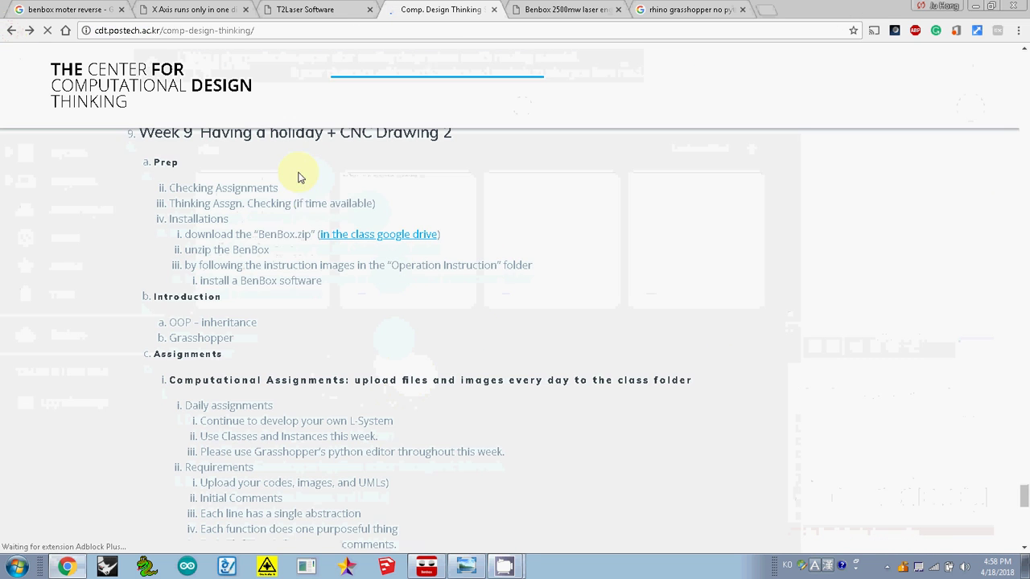
{"action": "left_click", "coordinate": [354, 242]}
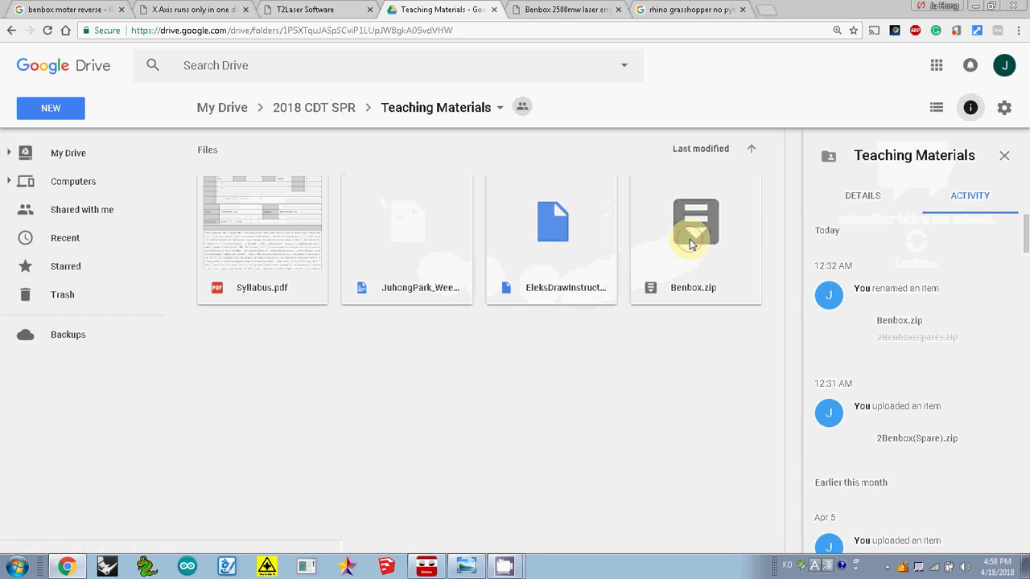
{"action": "left_click", "coordinate": [688, 243]}
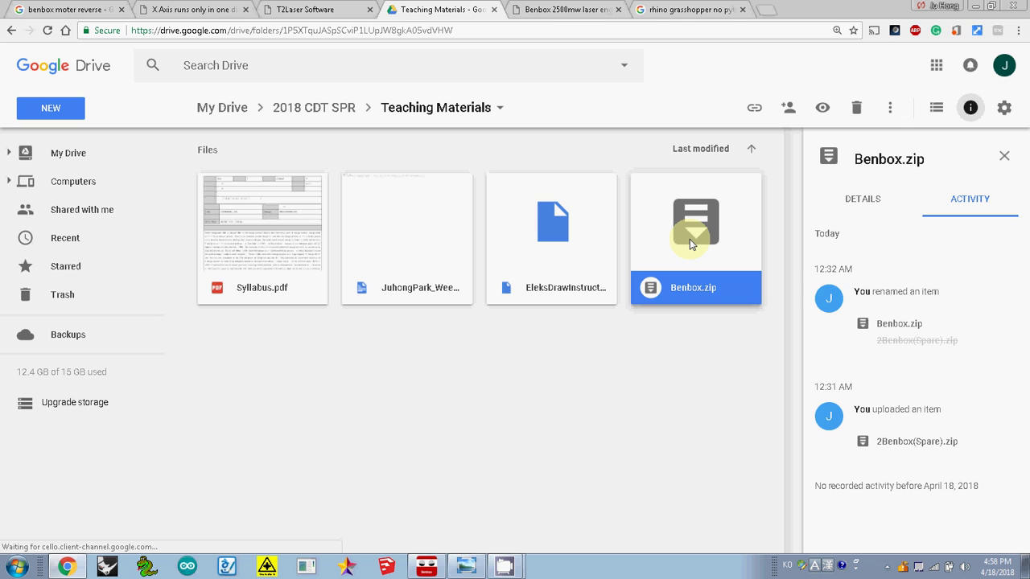
{"action": "right_click", "coordinate": [686, 286]}
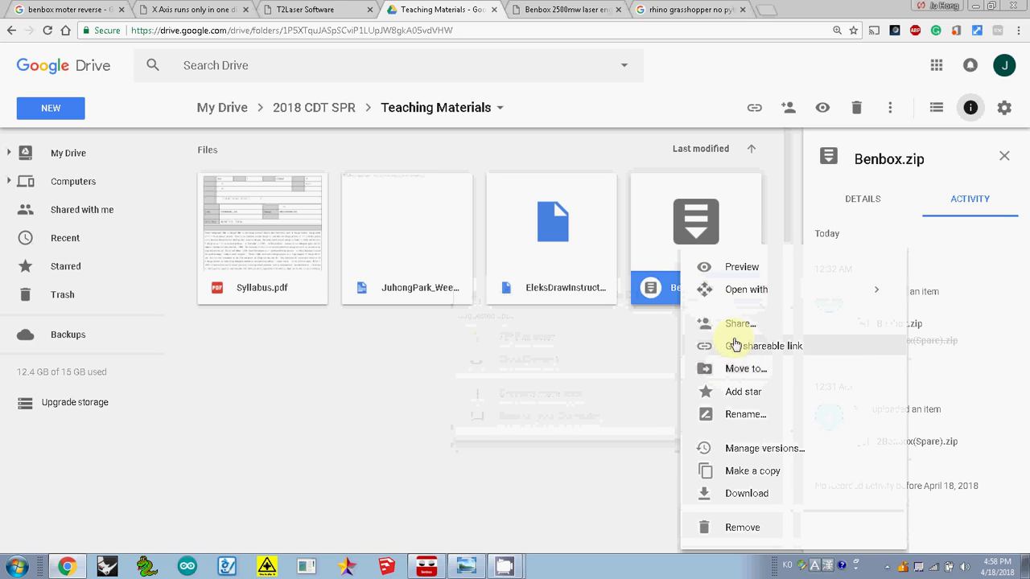
{"action": "left_click", "coordinate": [734, 490]}
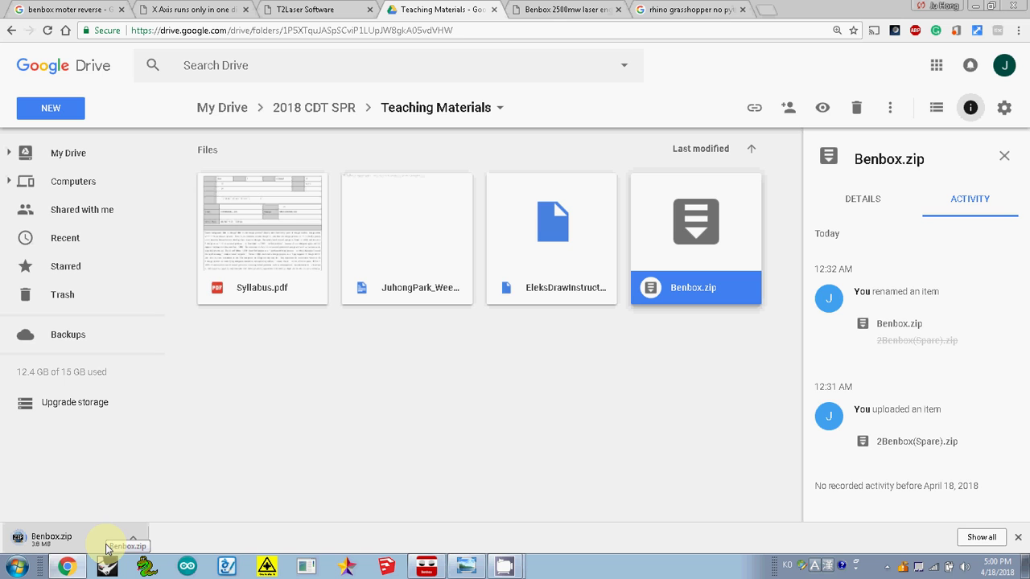
Browse OS (C:) > JUHONG_FOLDERS > 2018 Laser Engraver > software > 2Benbox(Spare) to operation instruction
{"action": "left_click", "coordinate": [18, 567]}
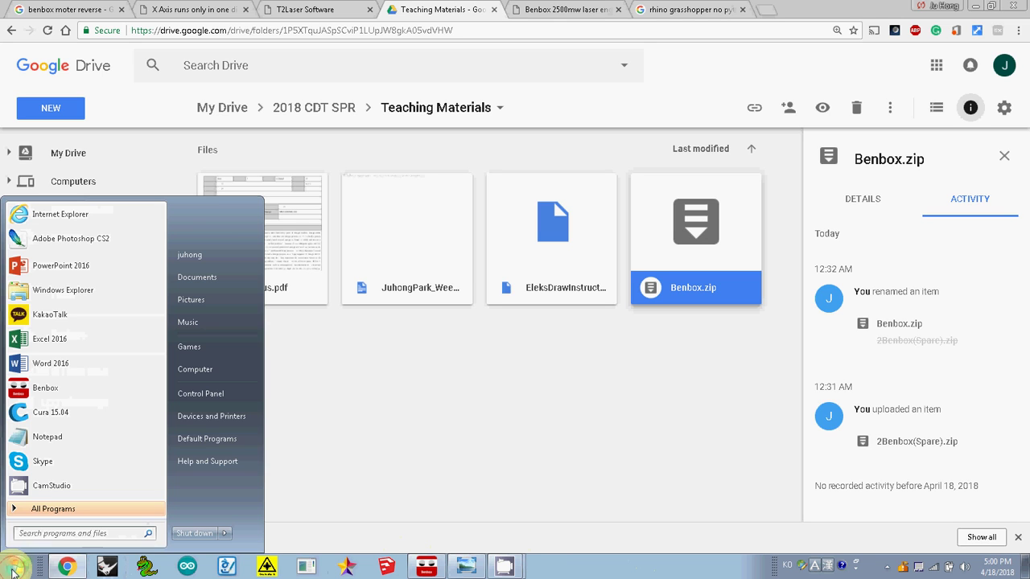
{"action": "left_click", "coordinate": [195, 371]}
{"action": "double_click", "coordinate": [234, 109]}
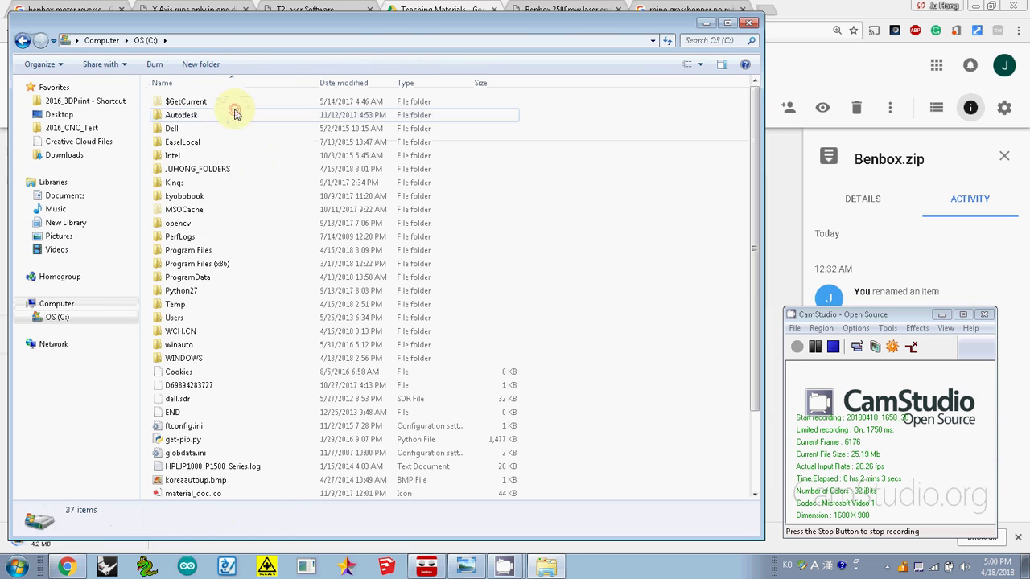
{"action": "double_click", "coordinate": [219, 168]}
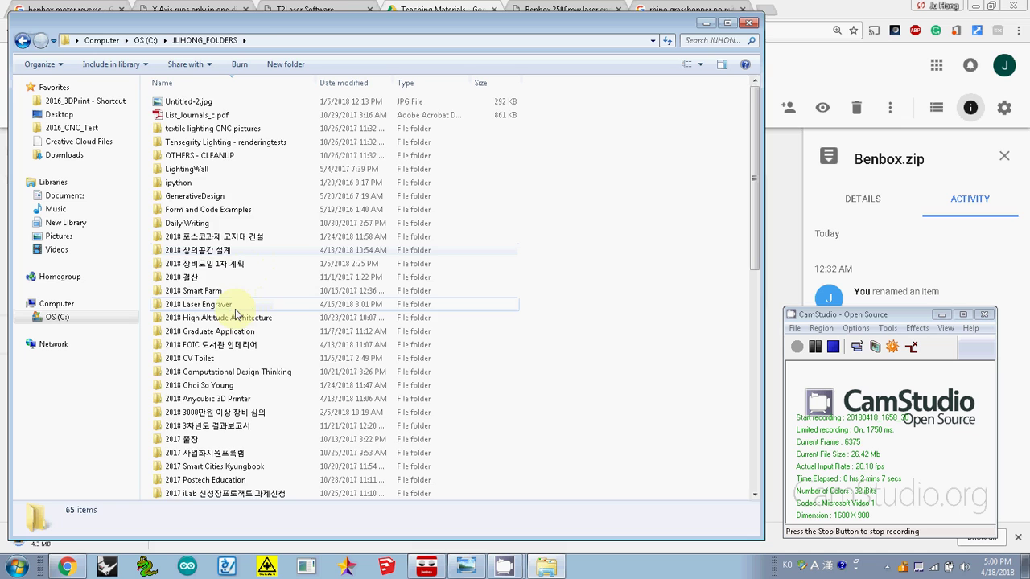
{"action": "double_click", "coordinate": [233, 306]}
{"action": "double_click", "coordinate": [191, 105]}
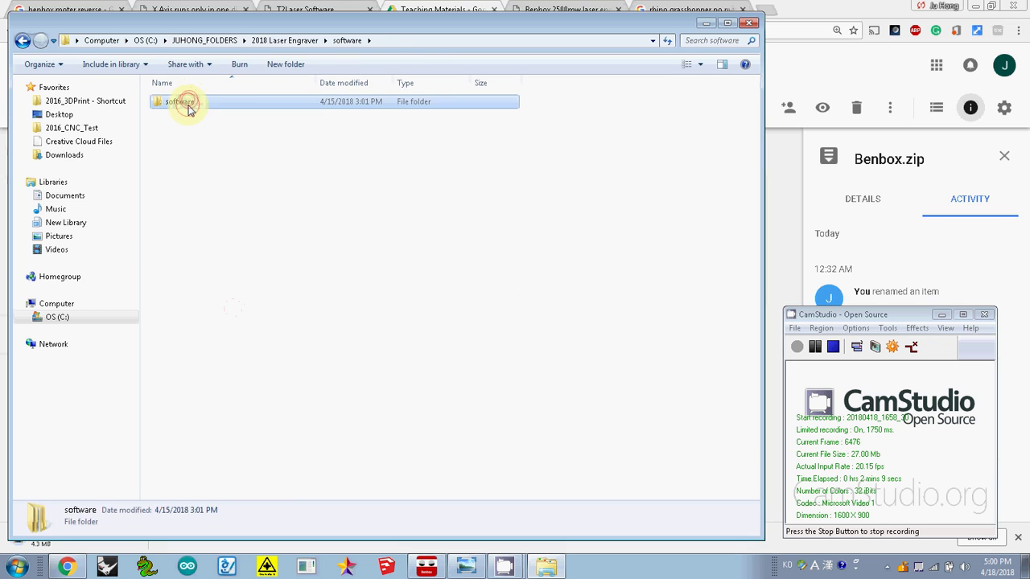
{"action": "double_click", "coordinate": [191, 105]}
{"action": "left_click", "coordinate": [190, 117]}
{"action": "double_click", "coordinate": [190, 117]}
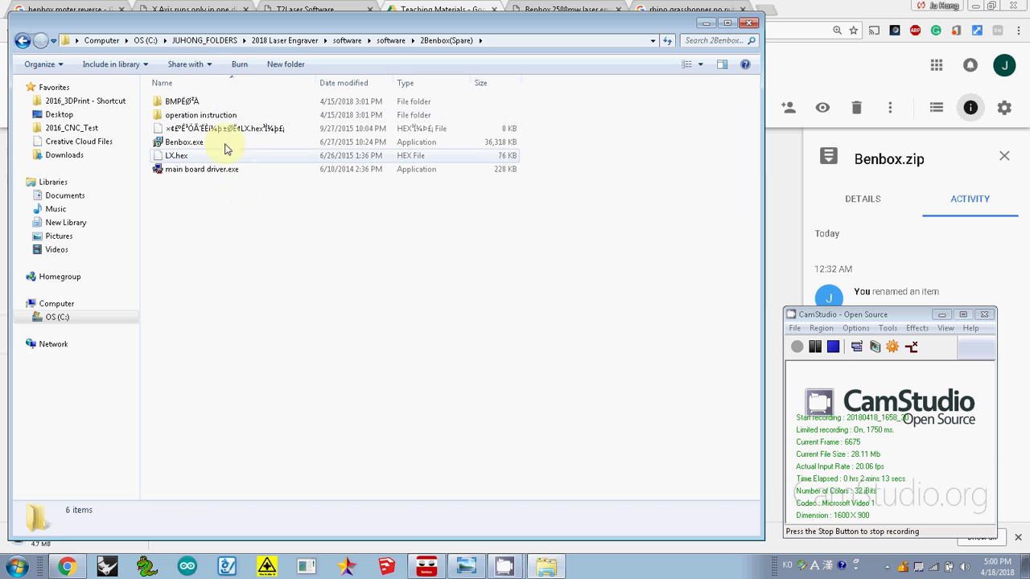
{"action": "left_click", "coordinate": [222, 119]}
Open the operation instruction images from 01.png through the installation and setup-complete screenshots
{"action": "double_click", "coordinate": [222, 119]}
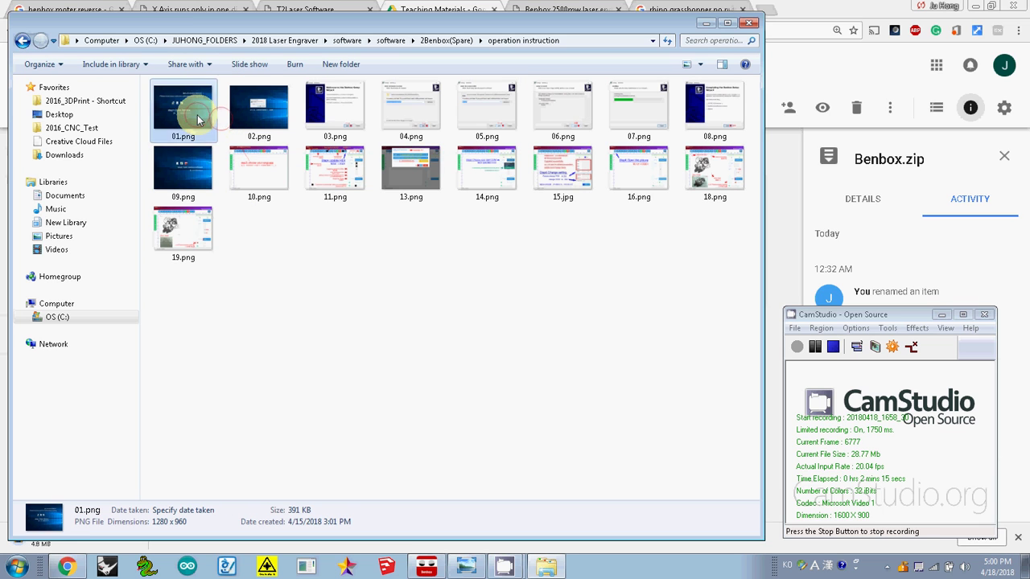
{"action": "double_click", "coordinate": [223, 115]}
{"action": "left_click", "coordinate": [434, 464]}
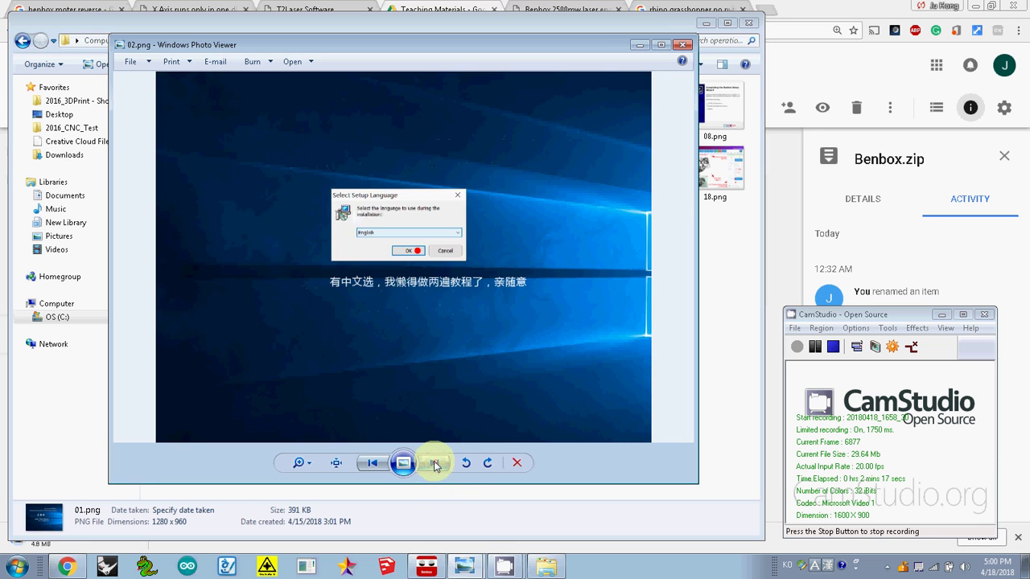
{"action": "left_click", "coordinate": [434, 464]}
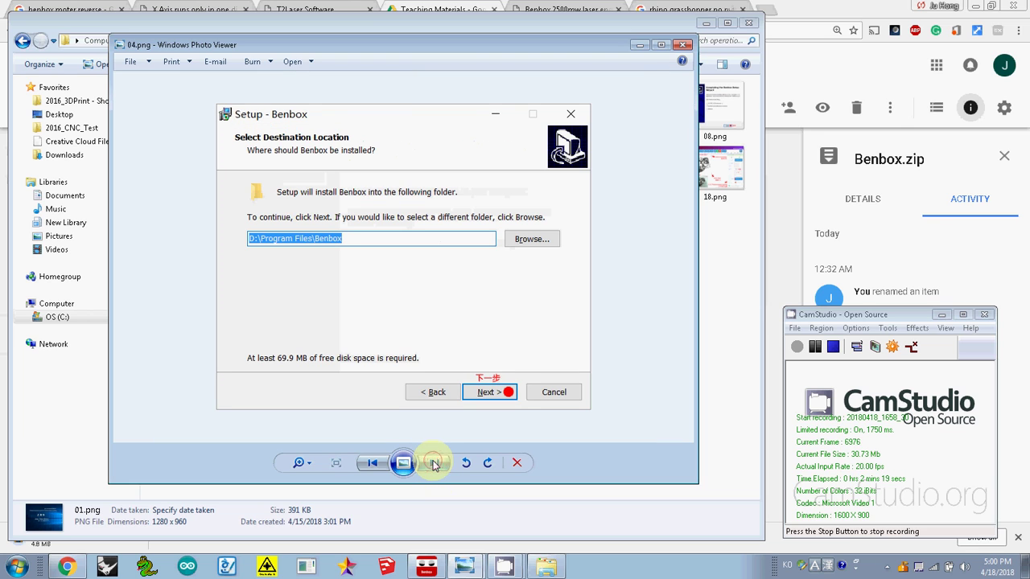
{"action": "left_click", "coordinate": [435, 464]}
{"action": "left_click", "coordinate": [434, 465]}
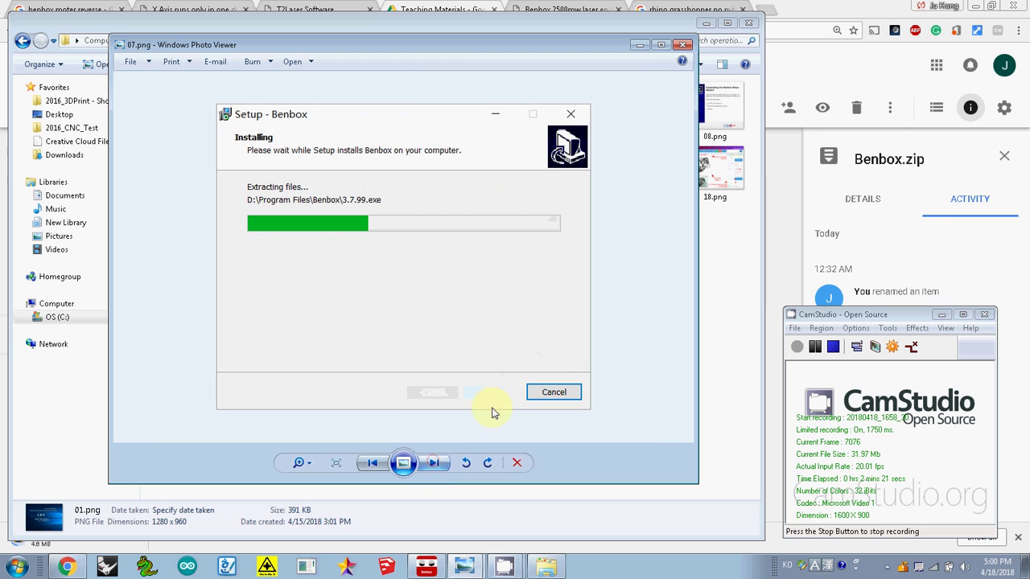
{"action": "left_click", "coordinate": [435, 464]}
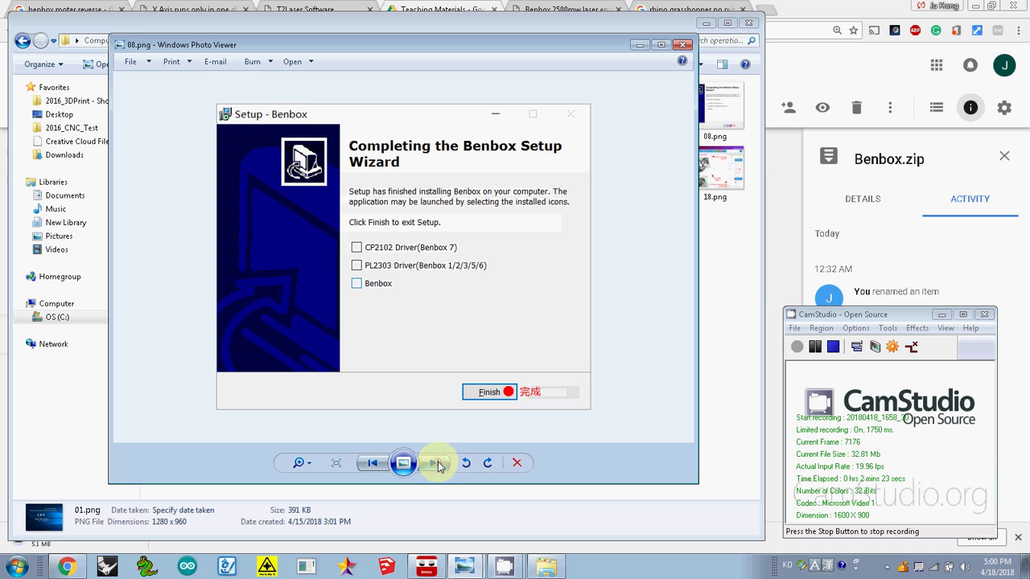
View the launch, language and Update Firmware images, then close them and return to 2Benbox(Spare)
{"action": "left_click", "coordinate": [438, 465]}
{"action": "left_click", "coordinate": [438, 464]}
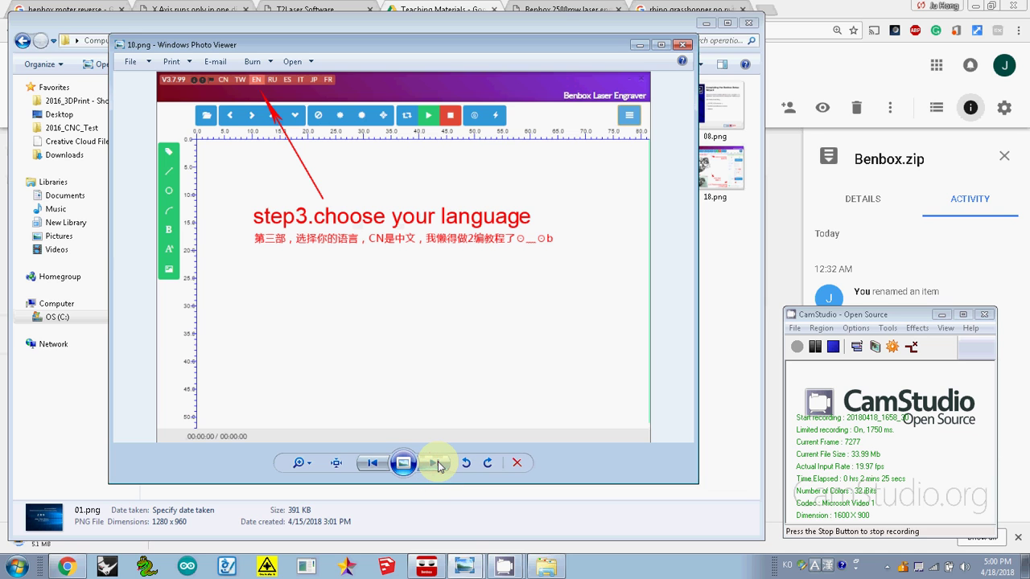
{"action": "left_click", "coordinate": [437, 464]}
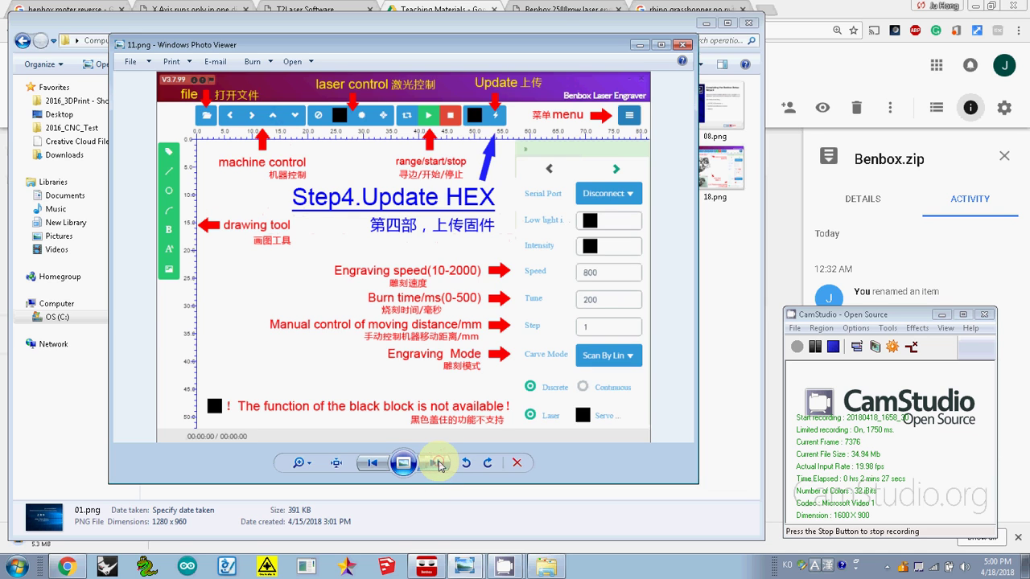
{"action": "left_click", "coordinate": [437, 465]}
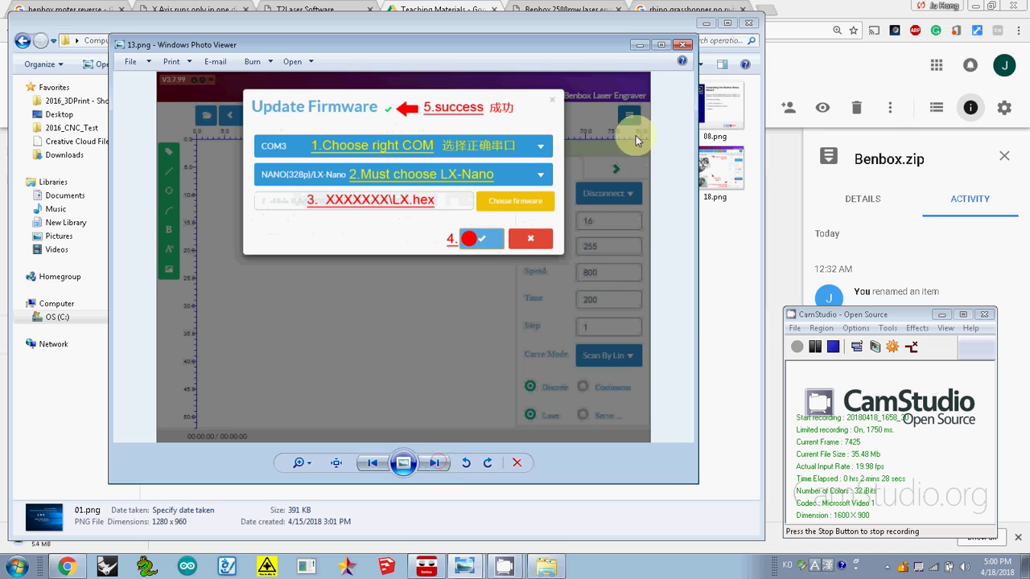
{"action": "left_click", "coordinate": [683, 44]}
{"action": "left_click", "coordinate": [23, 41]}
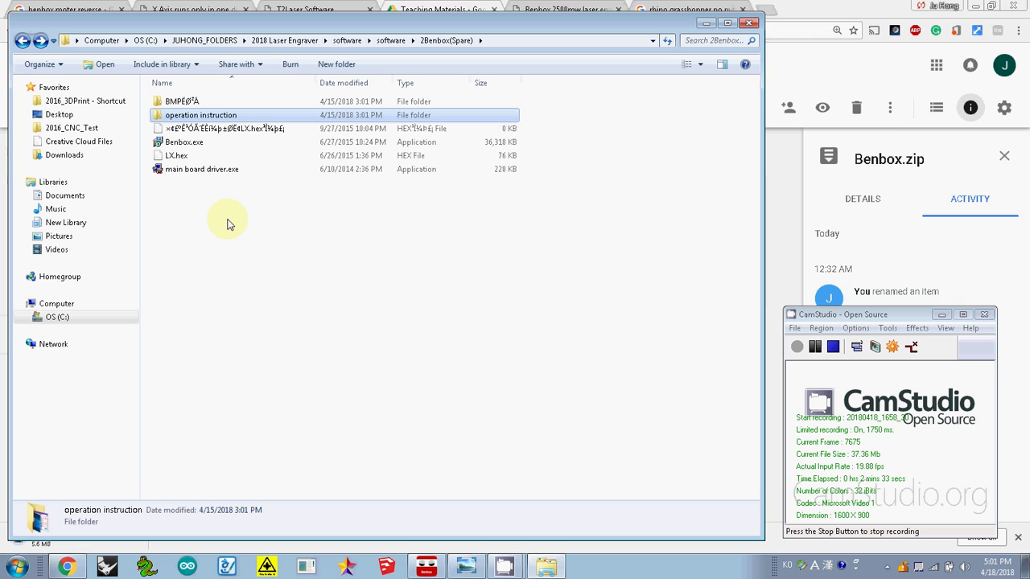
Install the CH340 (CH341SER) driver from main board driver.exe and close DriverSetup after success
{"action": "left_click", "coordinate": [221, 172]}
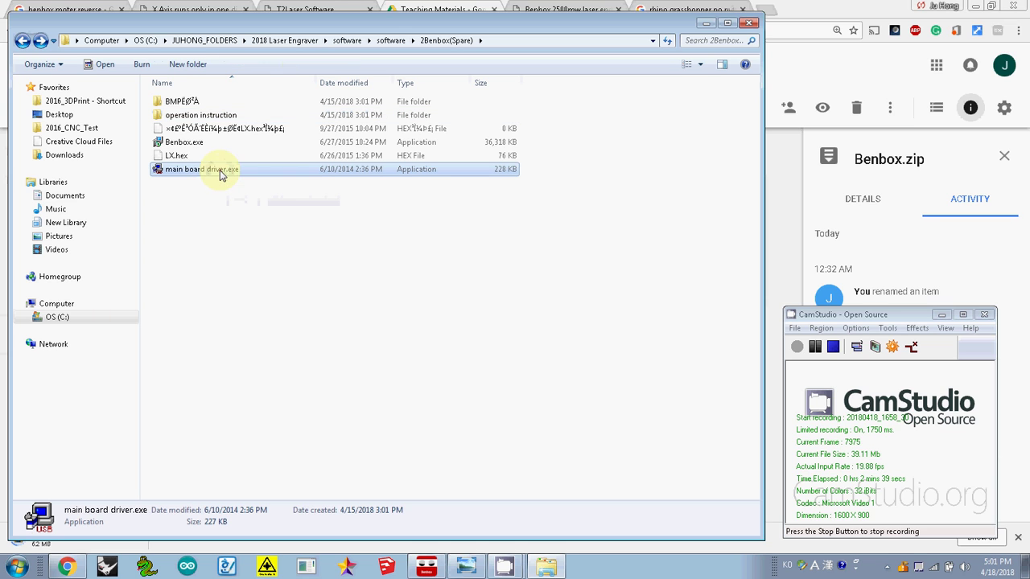
{"action": "double_click", "coordinate": [217, 171]}
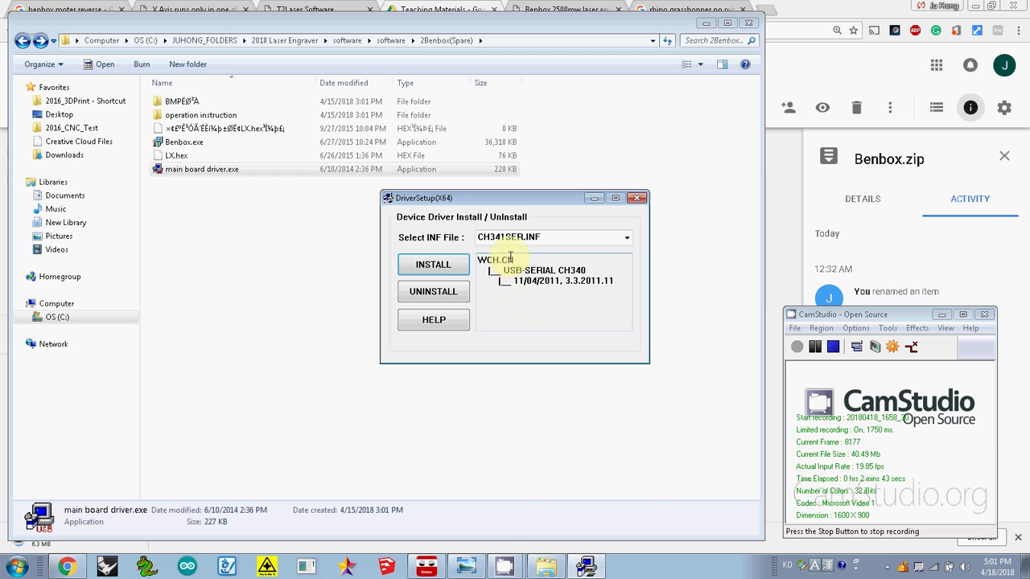
{"action": "left_click", "coordinate": [424, 270]}
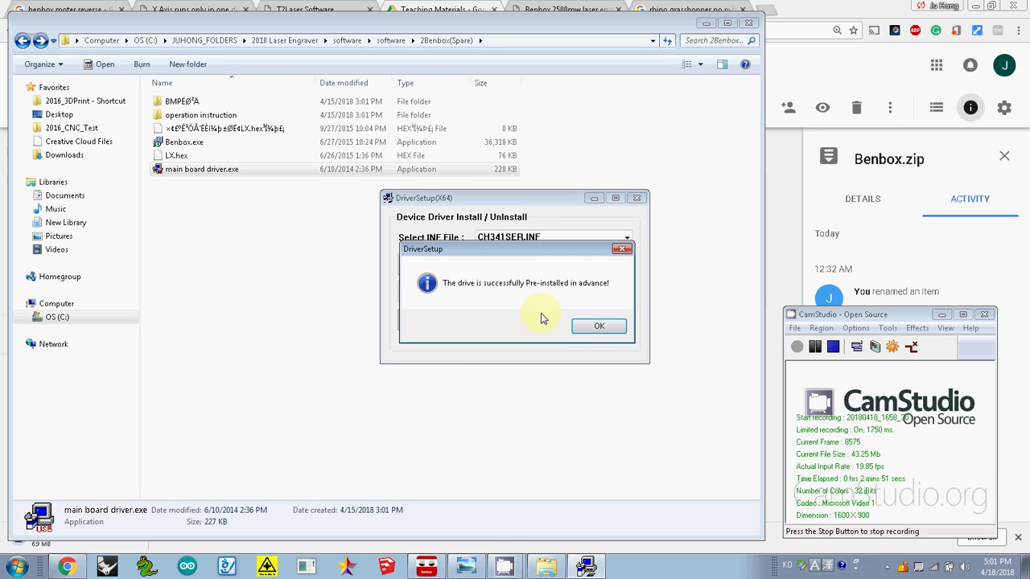
{"action": "left_click", "coordinate": [591, 330]}
{"action": "left_click", "coordinate": [595, 326]}
{"action": "left_click", "coordinate": [634, 199]}
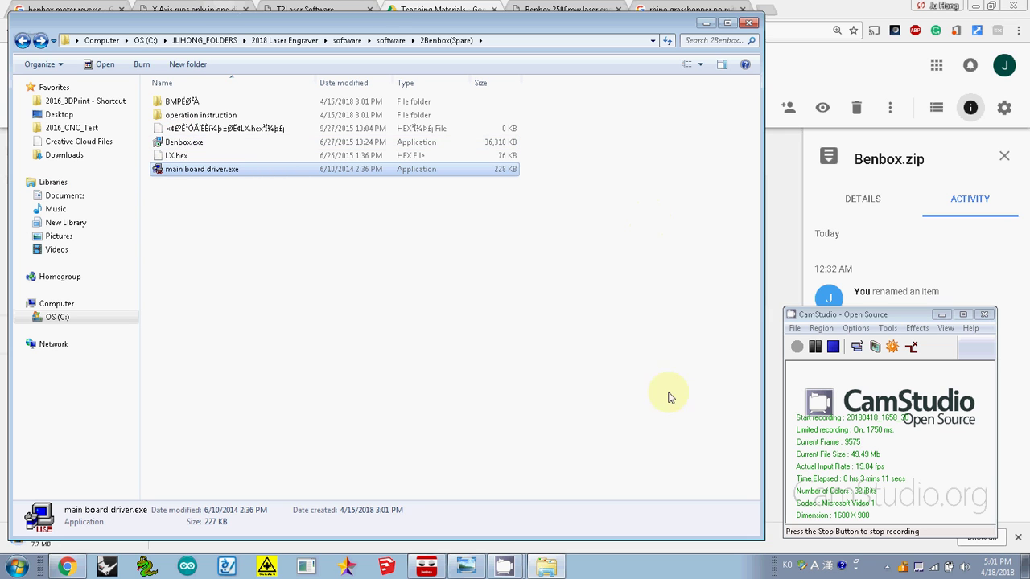
Move the Benbox window up-left and open Update Firmware from the lightning toolbar button
{"action": "left_click", "coordinate": [427, 567]}
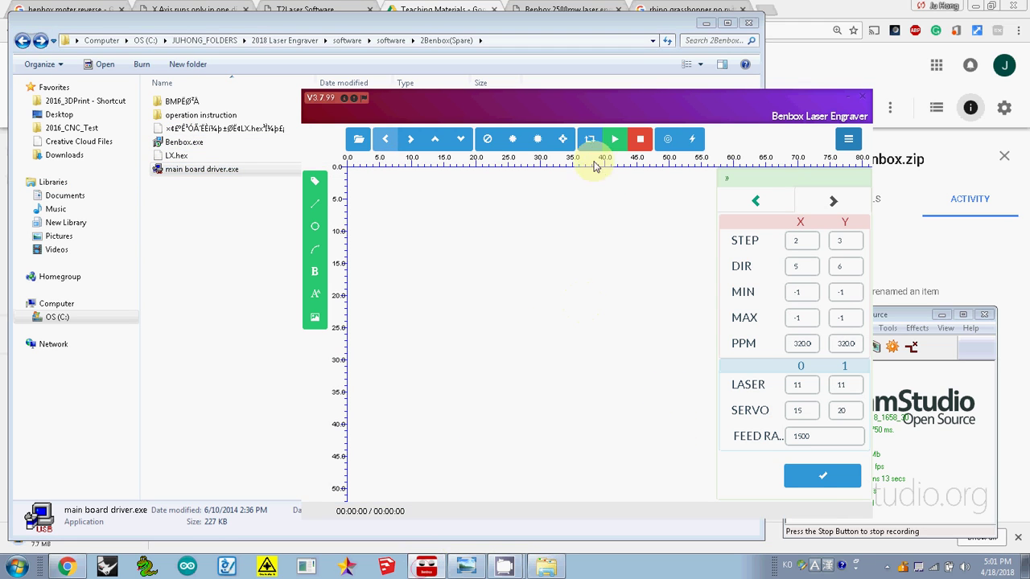
{"action": "left_click_drag", "start_coordinate": [584, 110], "coordinate": [463, 61]}
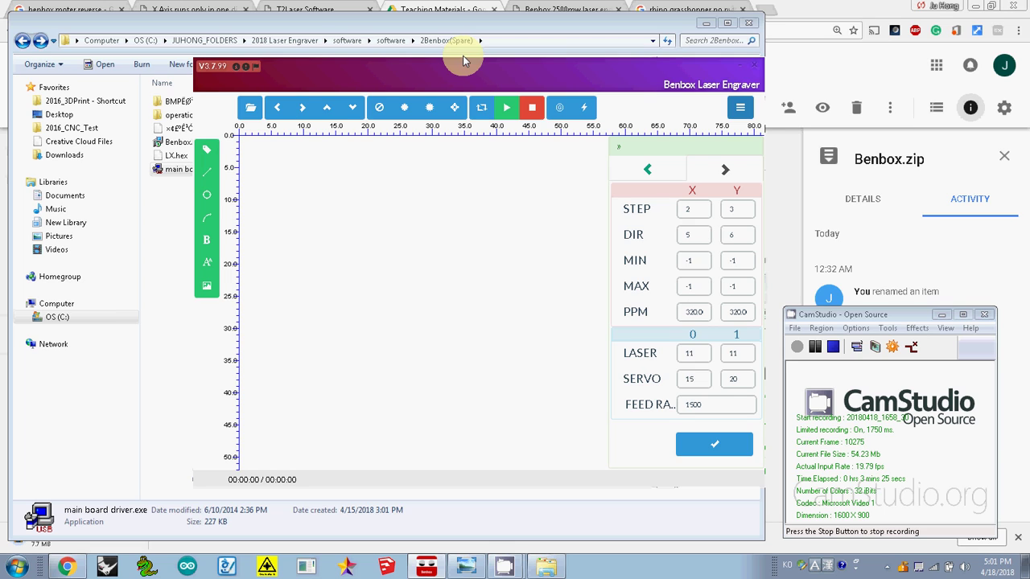
{"action": "left_click", "coordinate": [588, 114]}
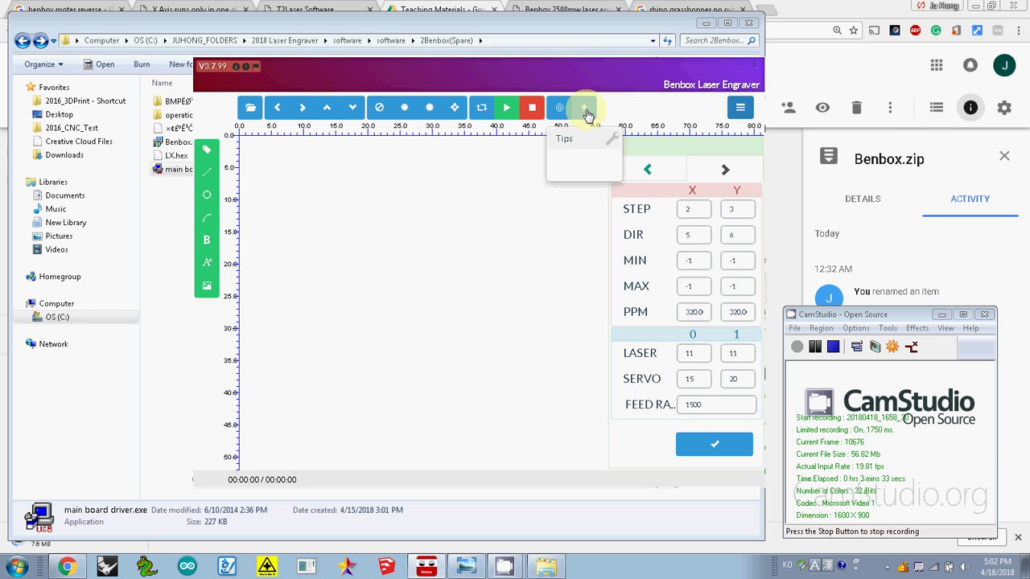
{"action": "left_click", "coordinate": [587, 113]}
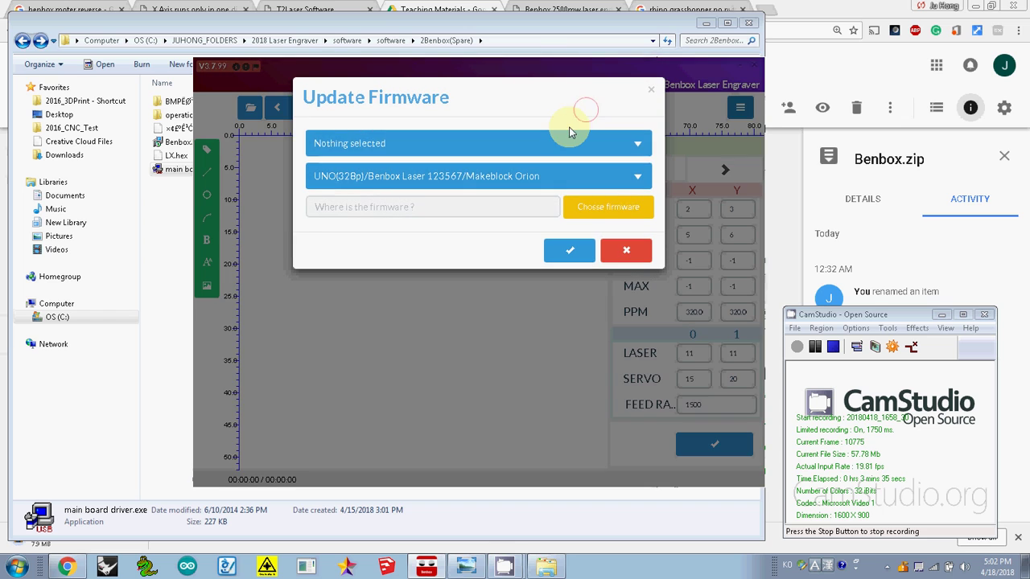
Set the board to NANO(328p)/LX-Nano, choose LX.hex as firmware, and upload it
{"action": "left_click", "coordinate": [569, 143]}
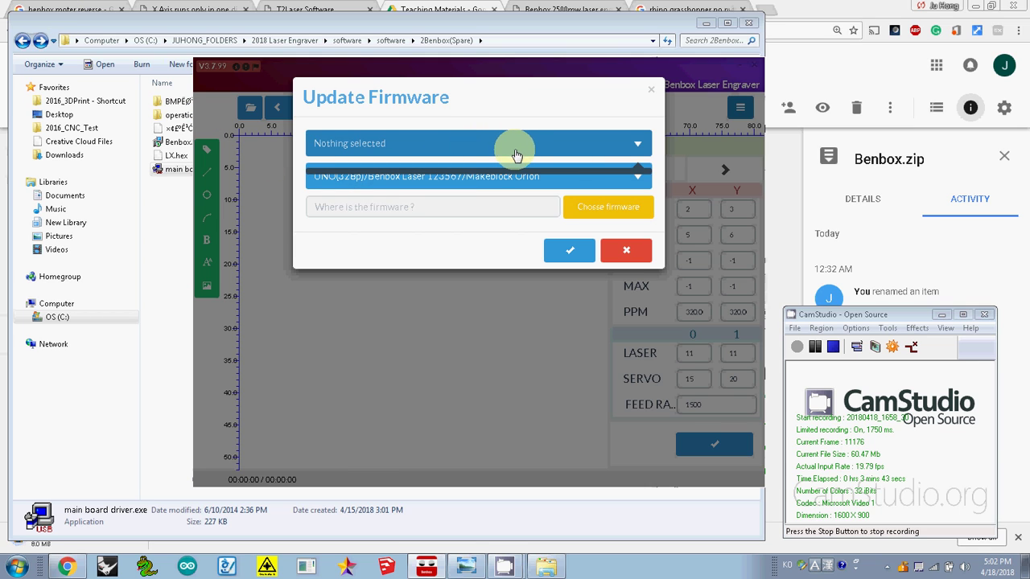
{"action": "left_click", "coordinate": [482, 179]}
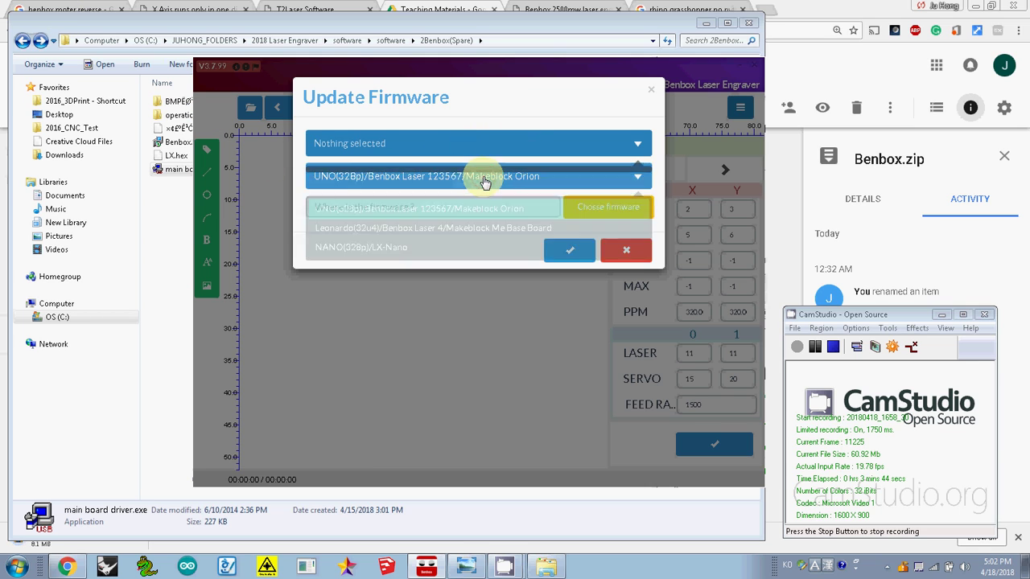
{"action": "left_click", "coordinate": [409, 252]}
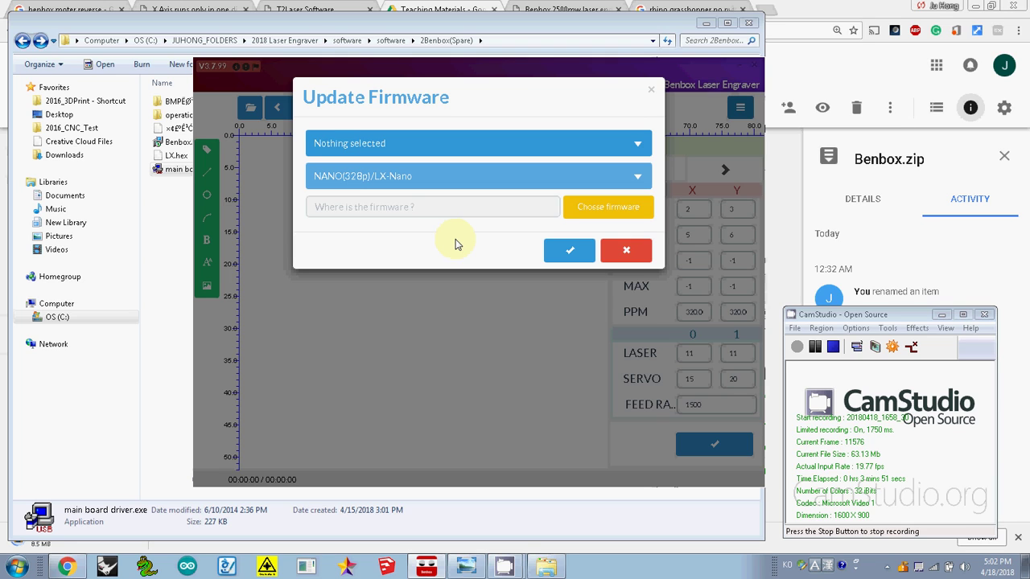
{"action": "left_click", "coordinate": [608, 211]}
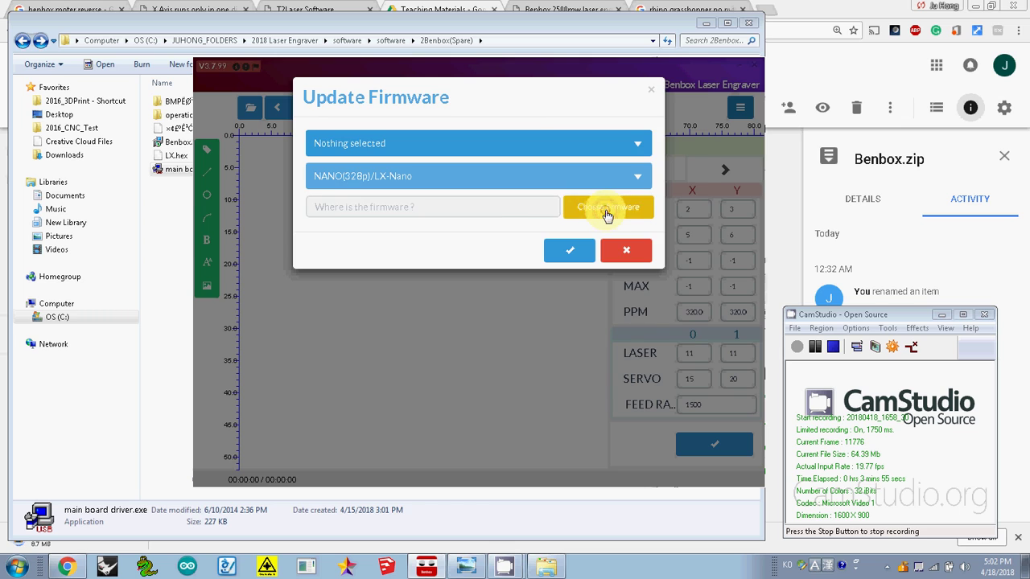
{"action": "left_click", "coordinate": [340, 177]}
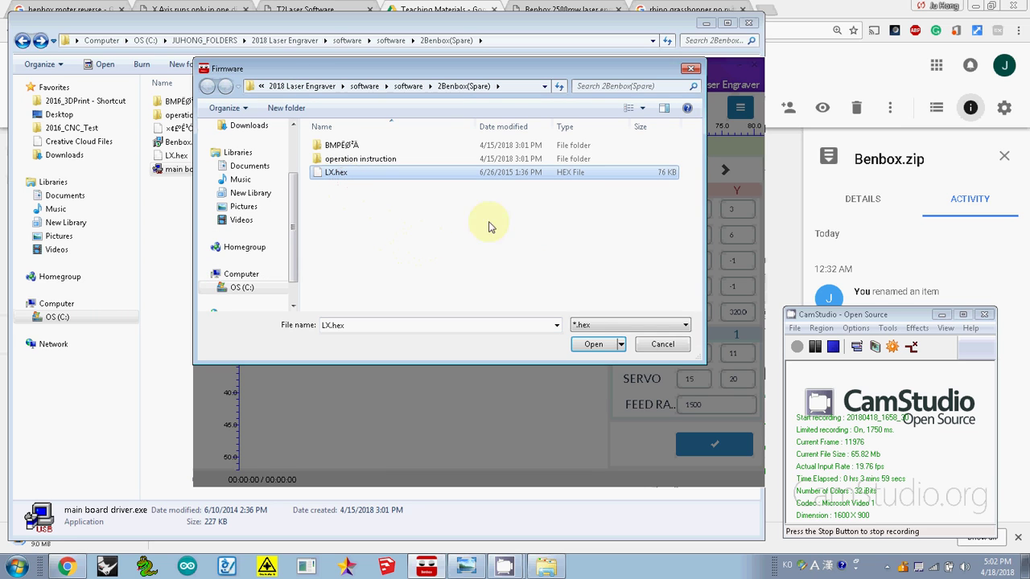
{"action": "left_click", "coordinate": [583, 350]}
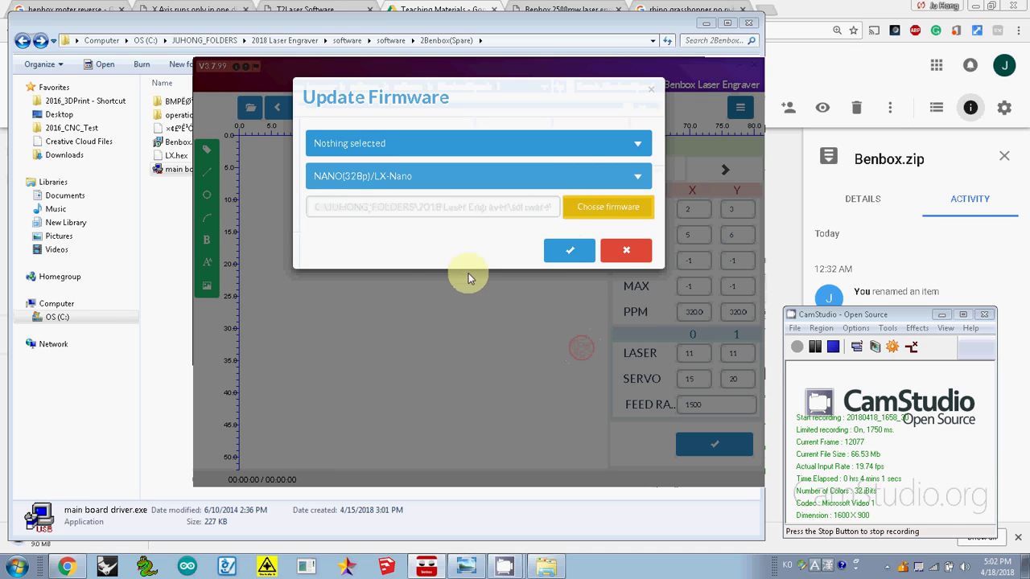
{"action": "left_click", "coordinate": [620, 255]}
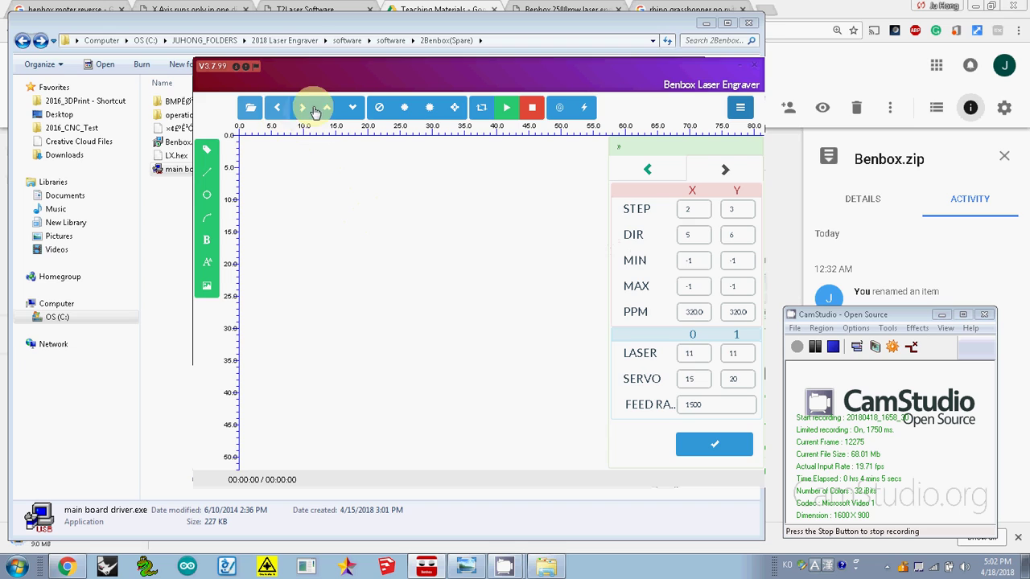